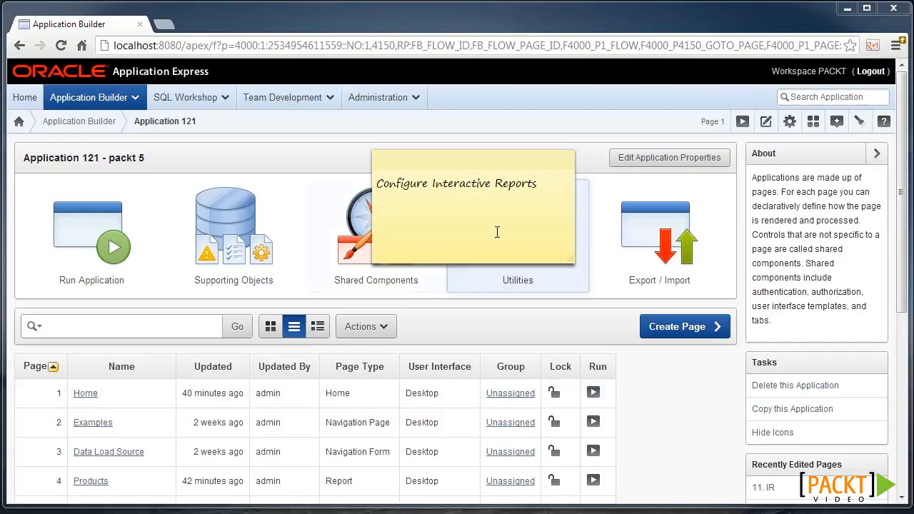
Run the application's IR page and add Sub Category, ascending, as the report's second sort column.
click(743, 123)
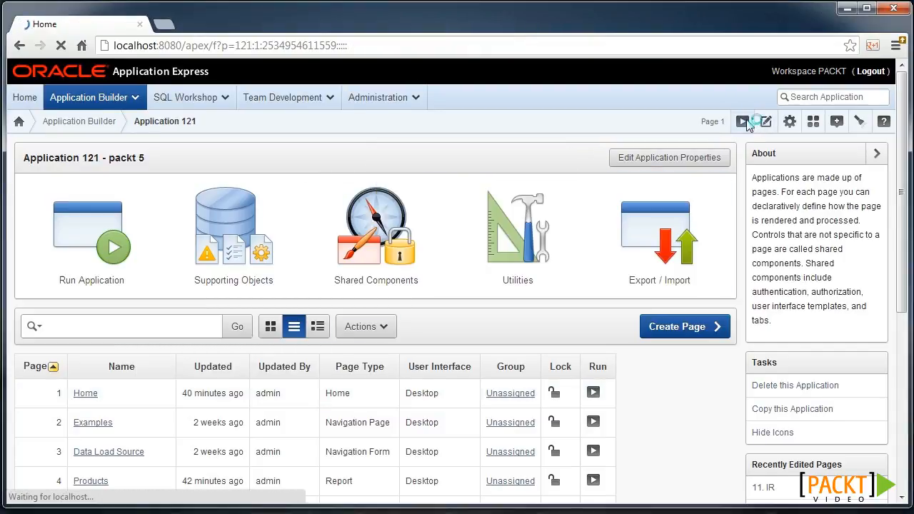
click(416, 135)
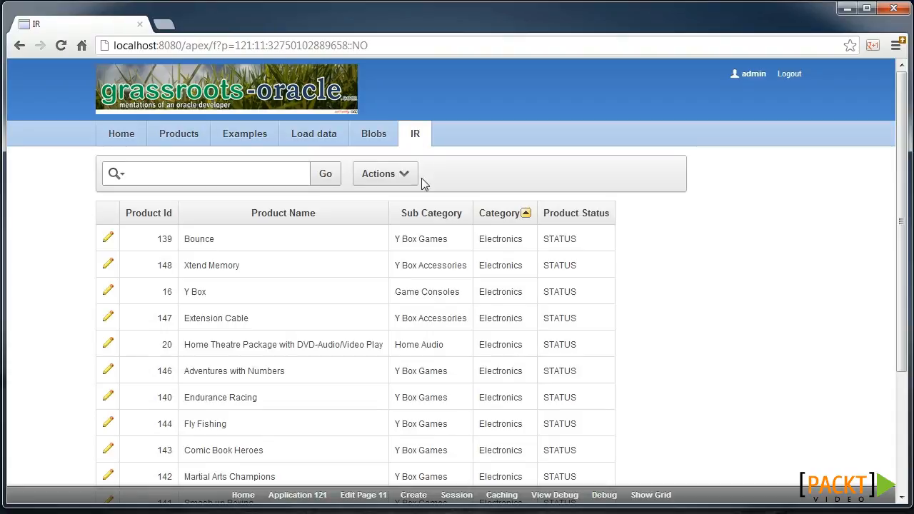
click(398, 184)
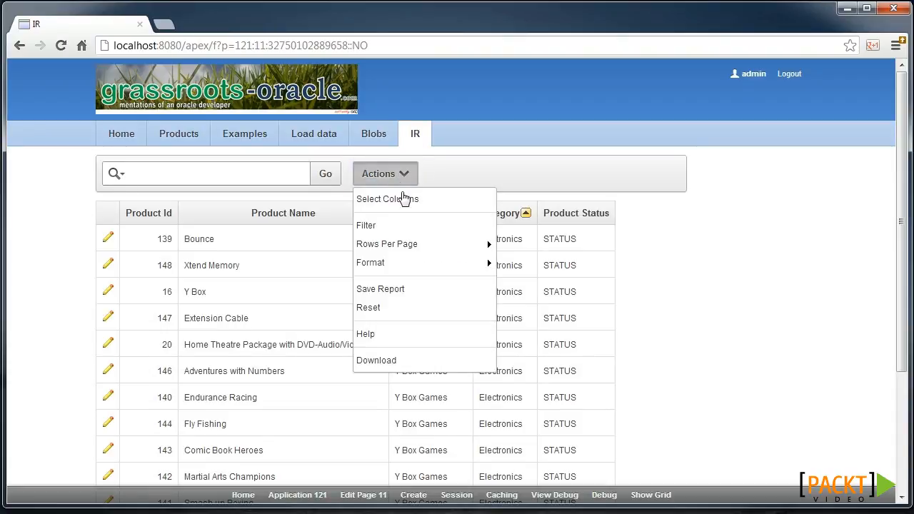
mouse_move(464, 267)
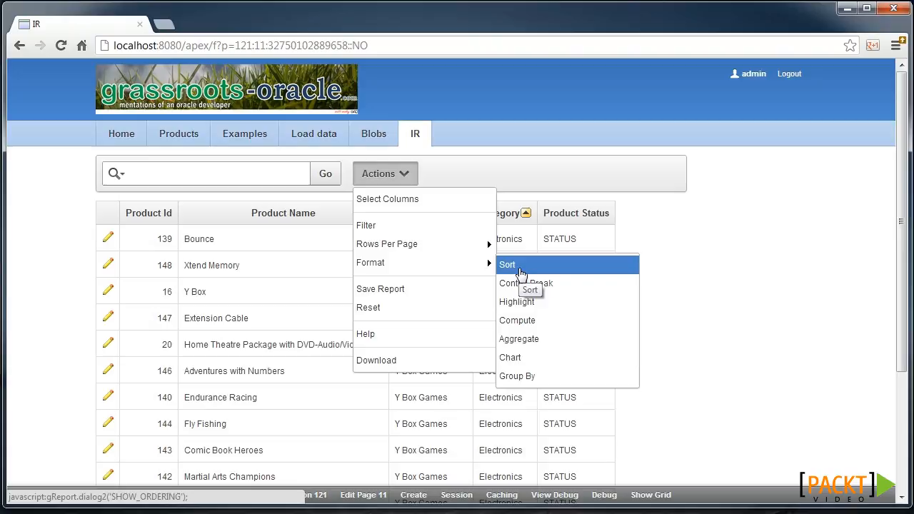
click(521, 274)
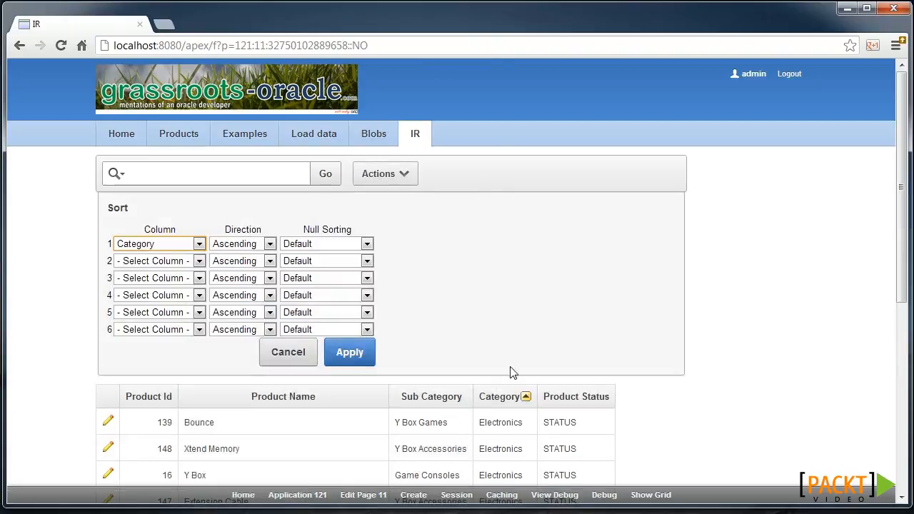
click(143, 263)
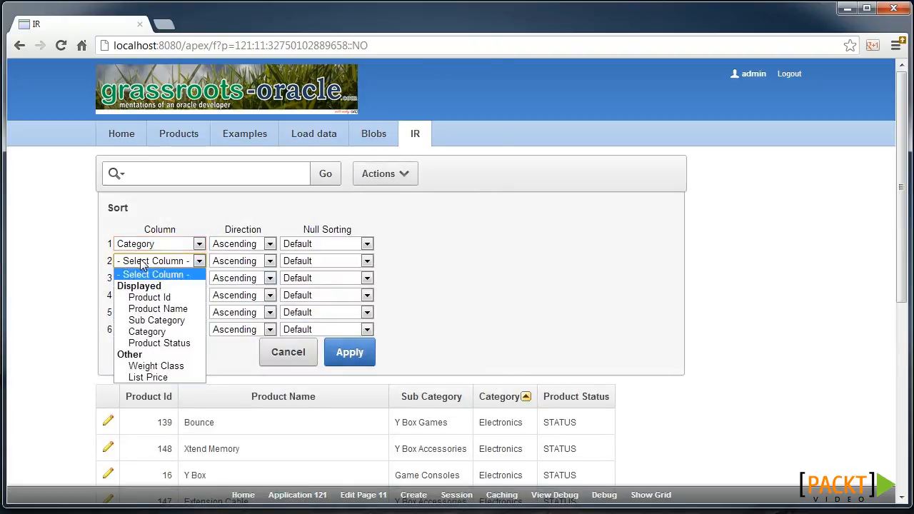
click(183, 319)
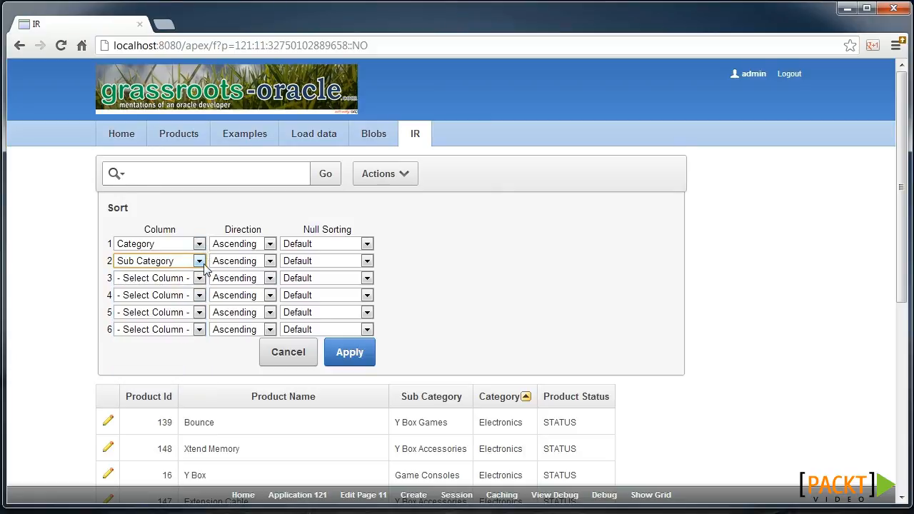
click(341, 357)
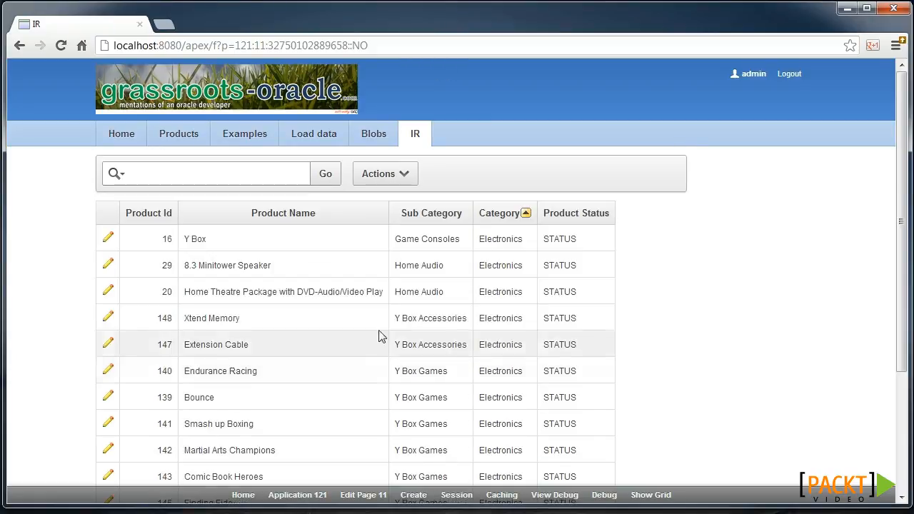
Add an enabled control break on the Category column to the report.
click(380, 175)
mouse_move(439, 269)
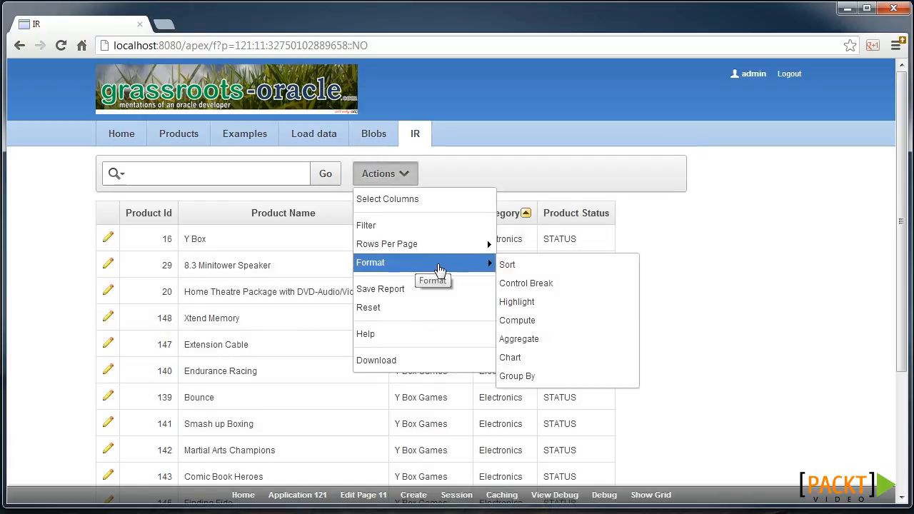
click(525, 283)
click(194, 243)
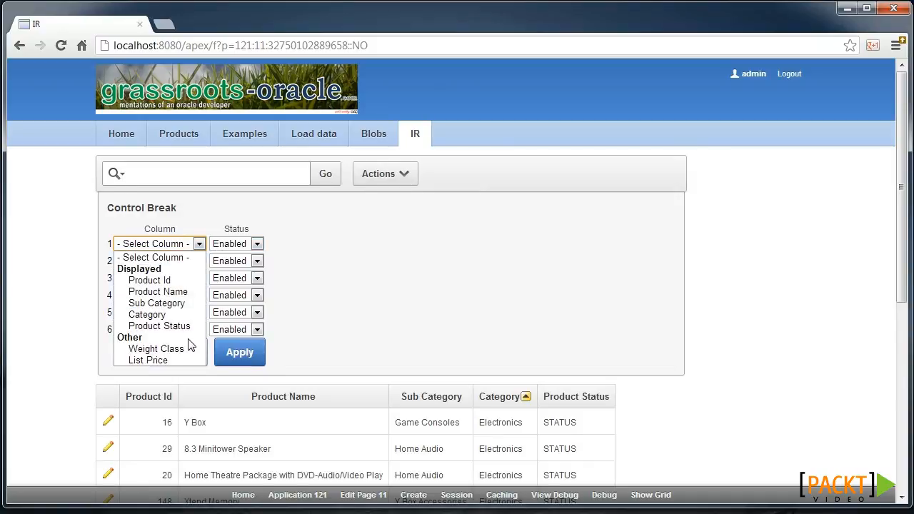
click(185, 316)
click(240, 352)
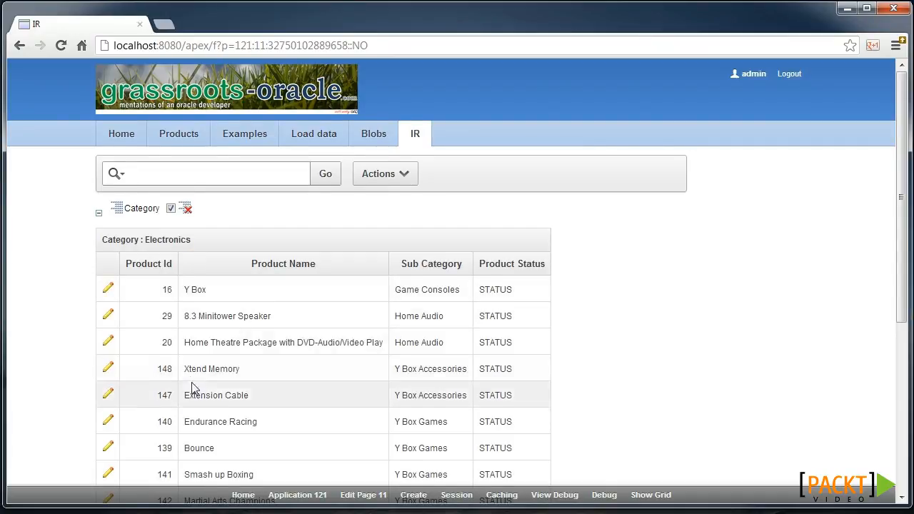
Add a new aggregation to the report using the Average function on the List Price column.
scroll(194, 384, down, 3)
scroll(194, 384, down, 2)
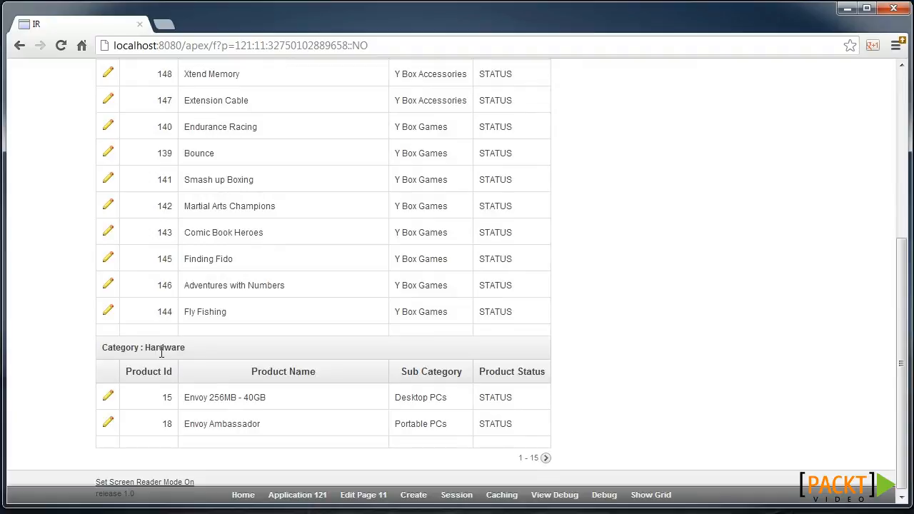
scroll(276, 334, up, 5)
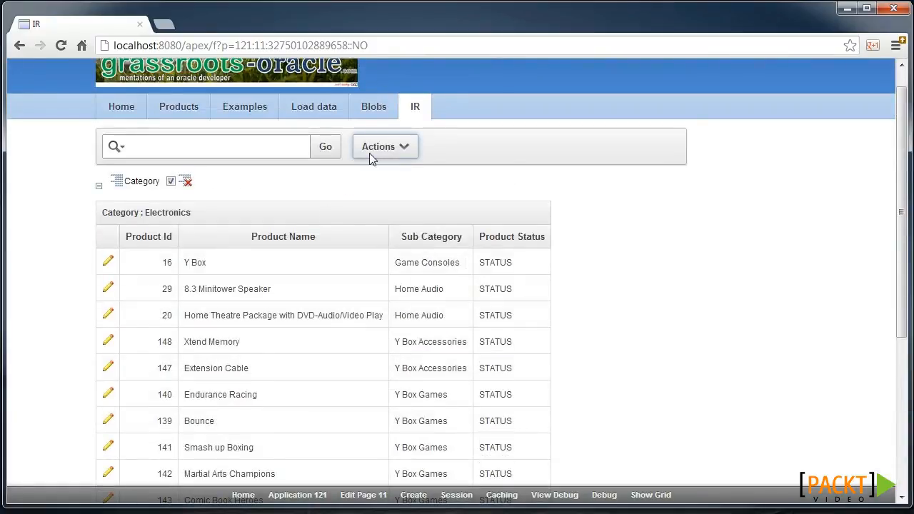
click(370, 154)
mouse_move(447, 238)
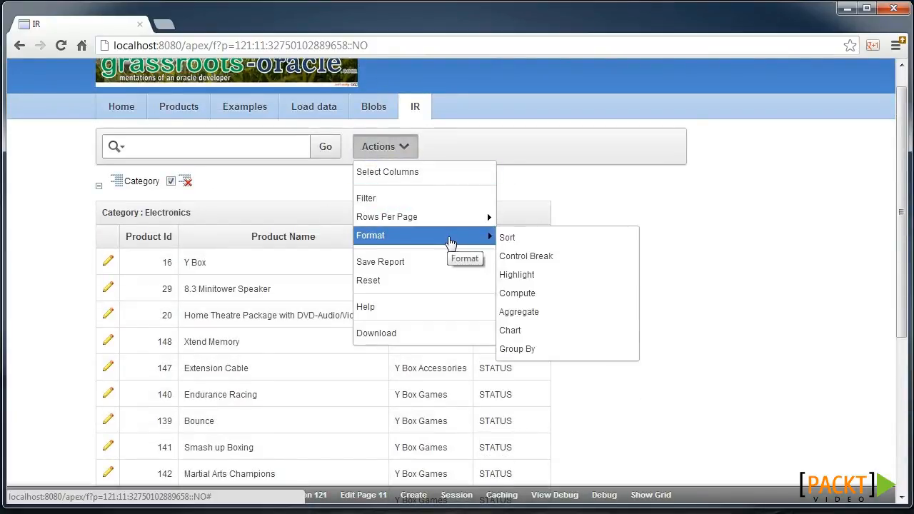
click(532, 311)
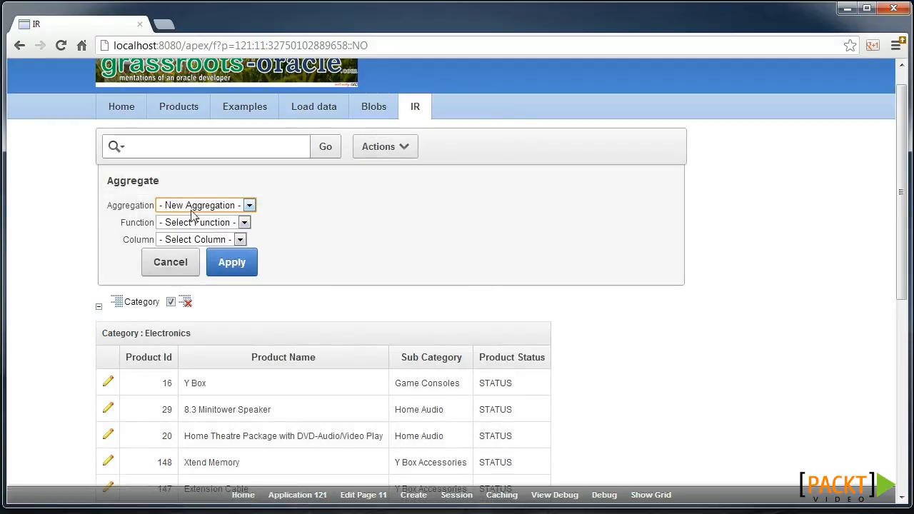
click(196, 223)
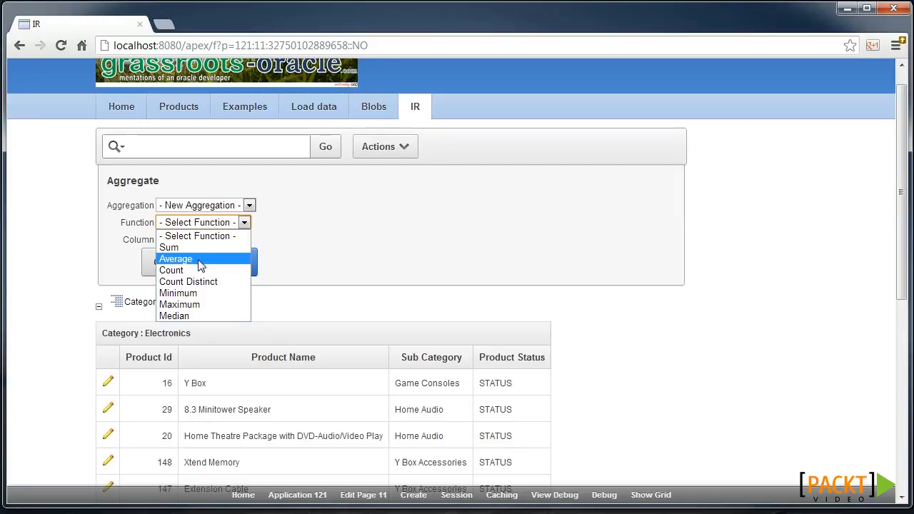
click(198, 259)
click(191, 241)
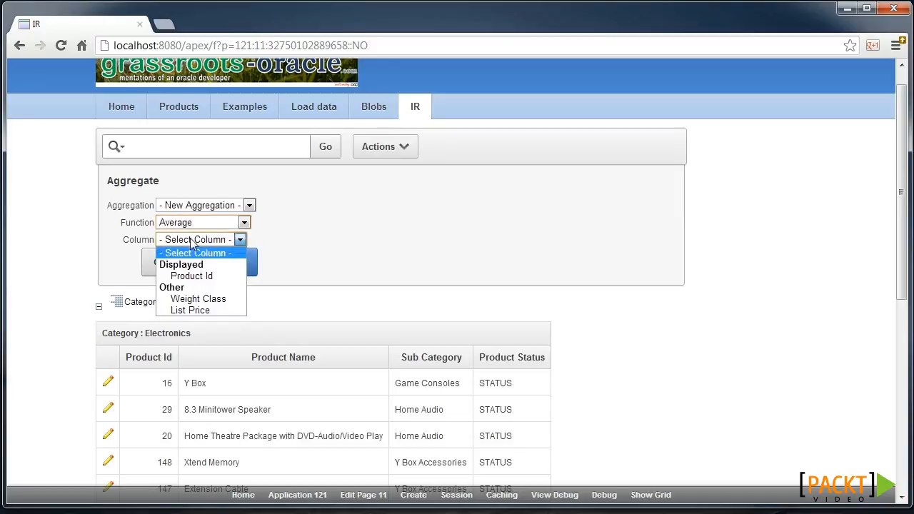
click(214, 310)
click(233, 268)
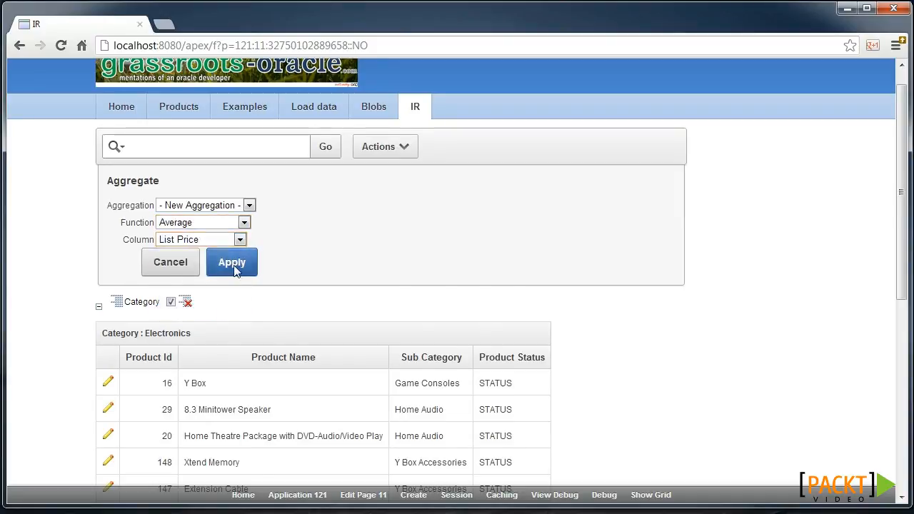
Add the List Price column to the columns displayed in the report.
click(404, 147)
click(419, 173)
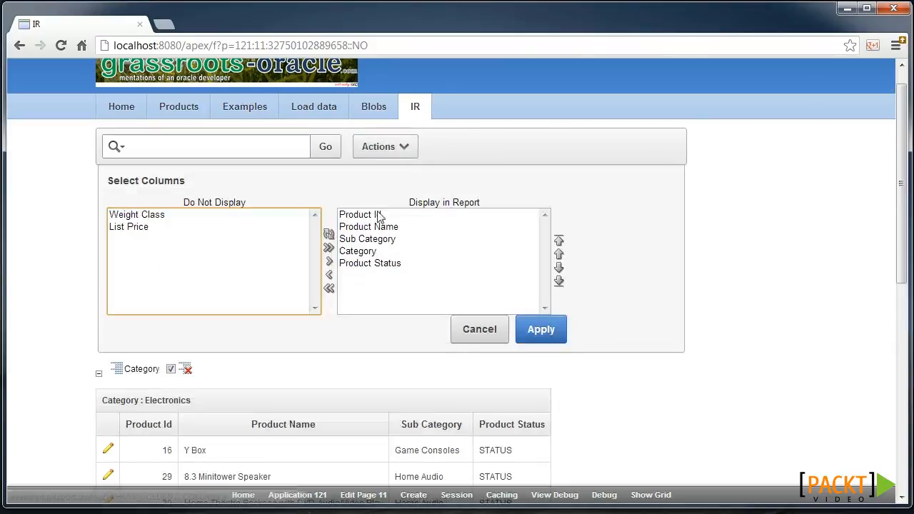
click(144, 229)
double_click(144, 228)
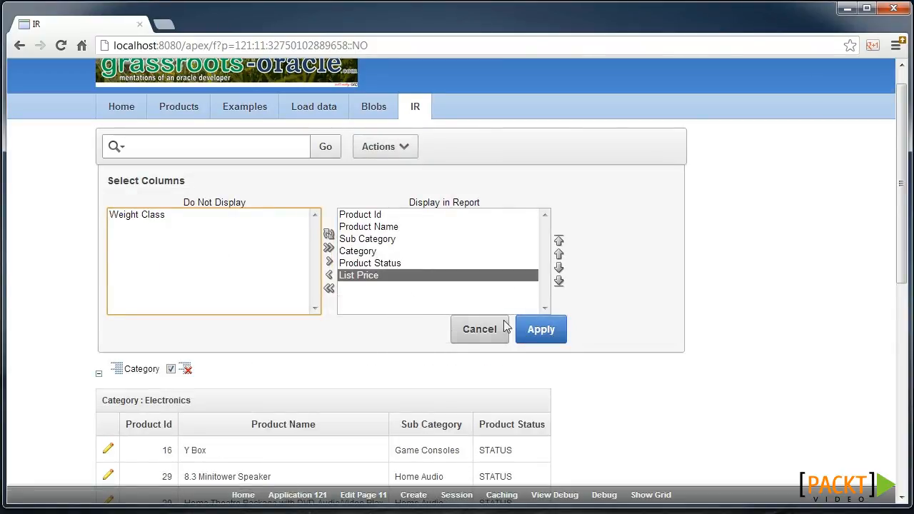
click(541, 330)
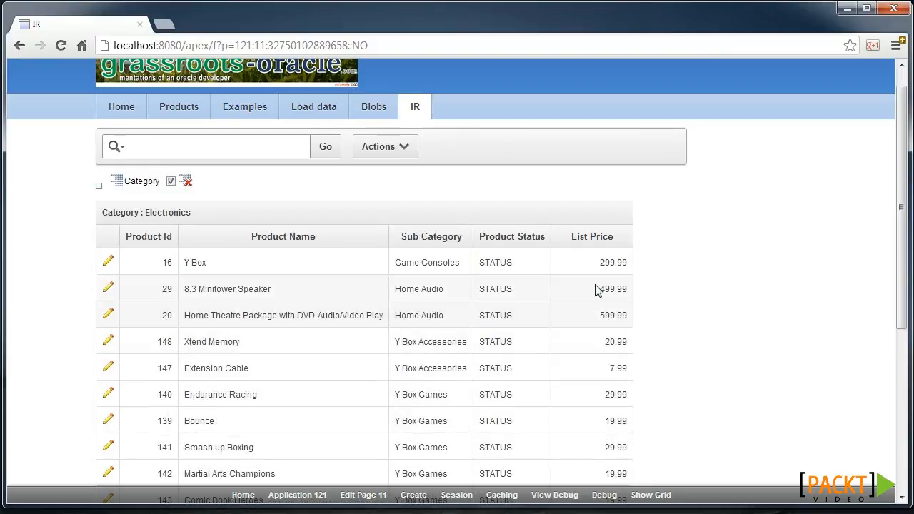
Save the layout as a public named report called "by Category" and view the list of saved reports.
scroll(604, 287, down, 5)
scroll(604, 287, down, 1)
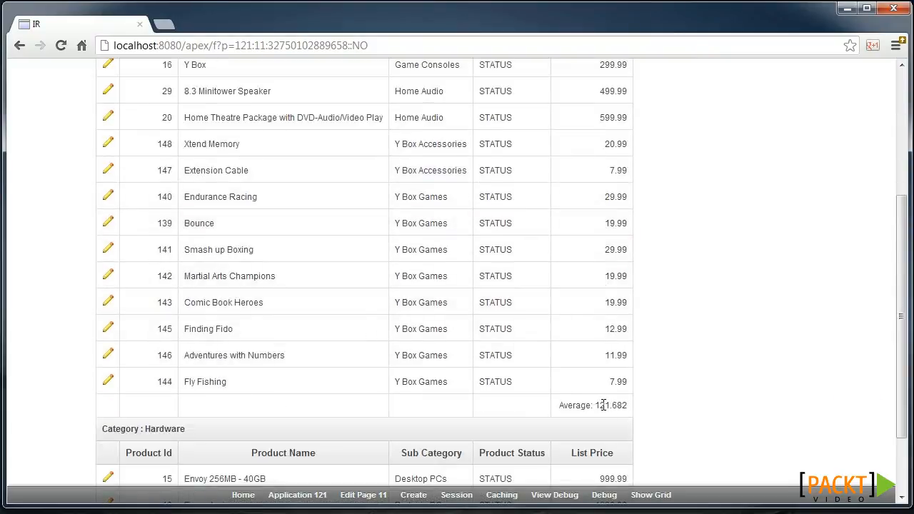
scroll(537, 282, up, 6)
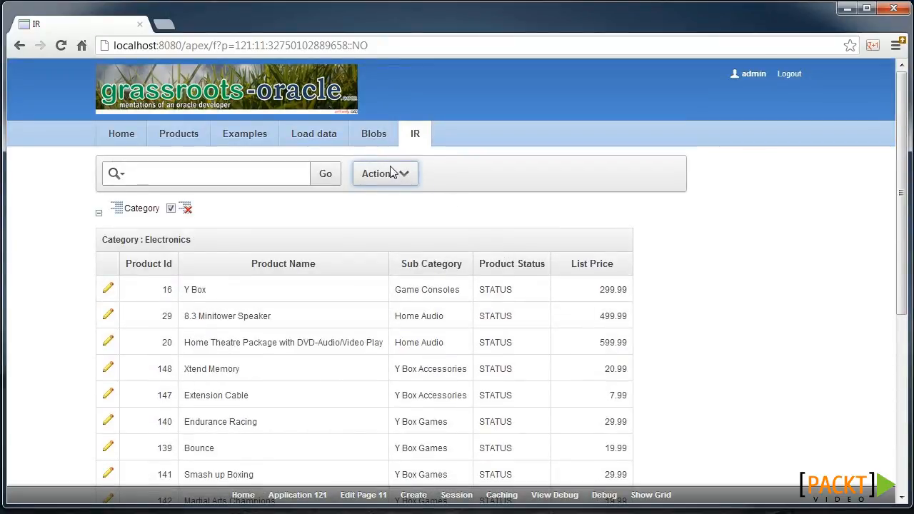
click(391, 173)
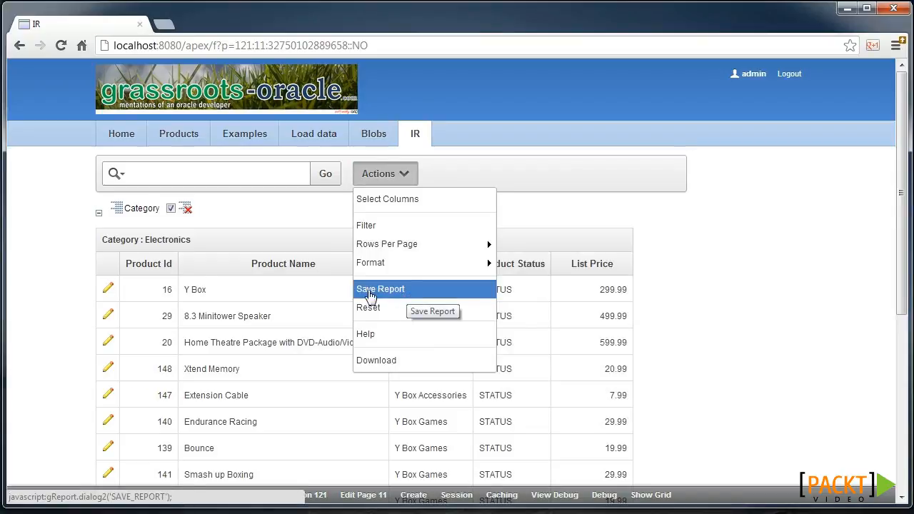
click(407, 291)
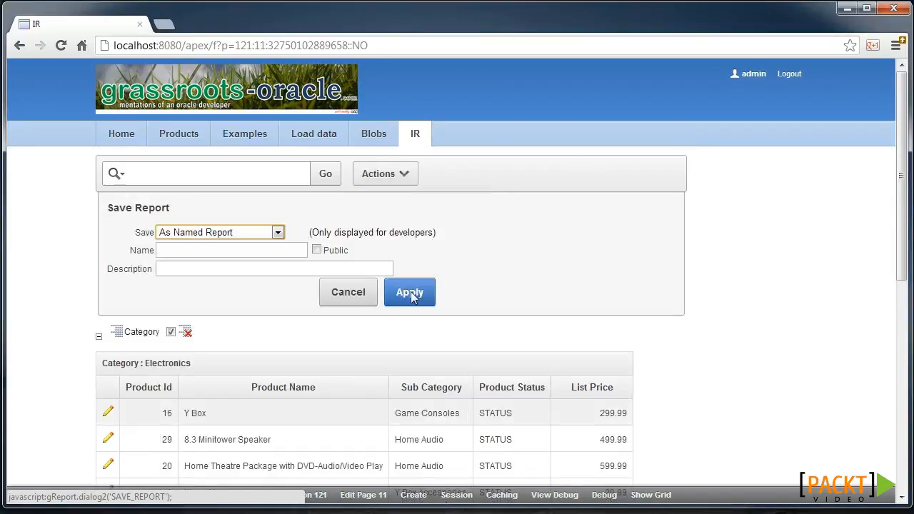
click(316, 251)
click(285, 253)
text(by Category)
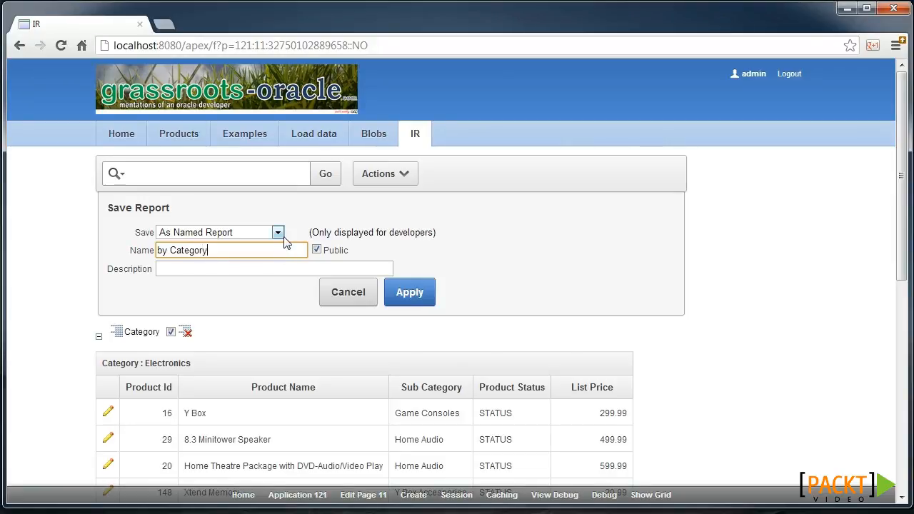
click(400, 287)
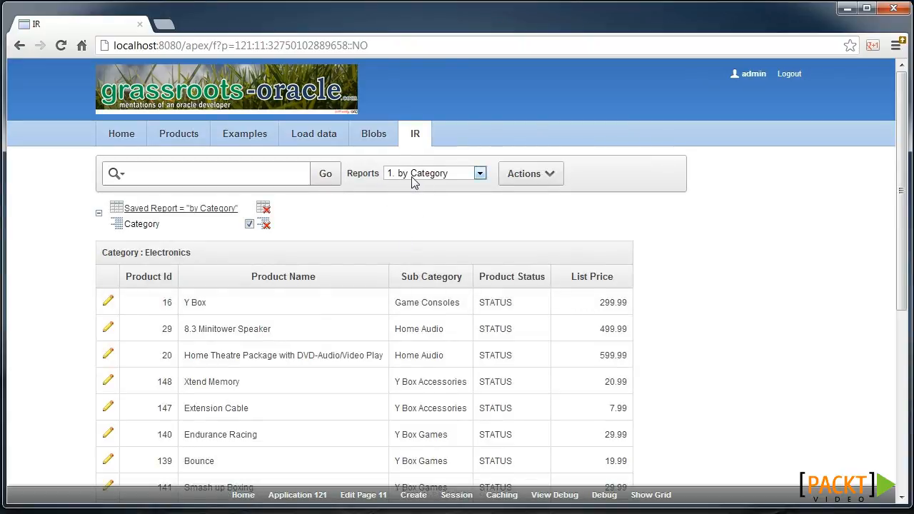
click(413, 177)
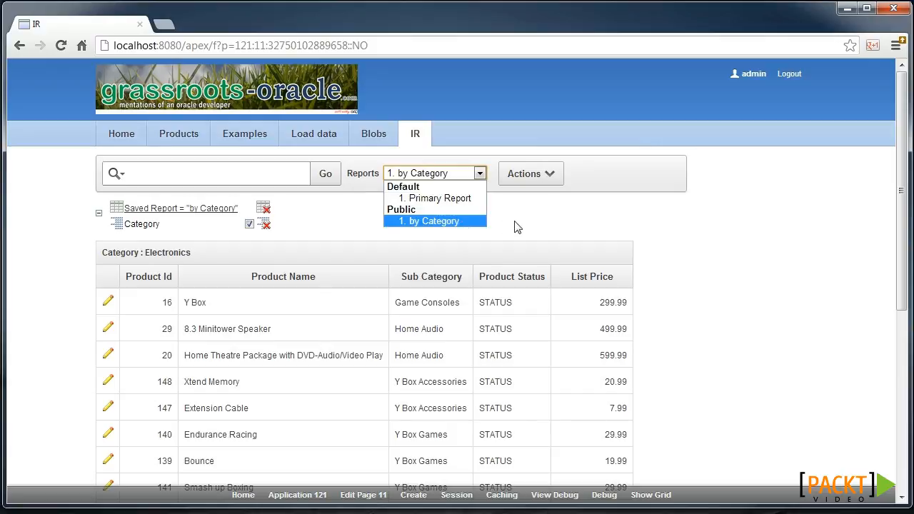
click(528, 177)
Add a computed column with the heading Markup that multiplies List Price by 10.
click(531, 174)
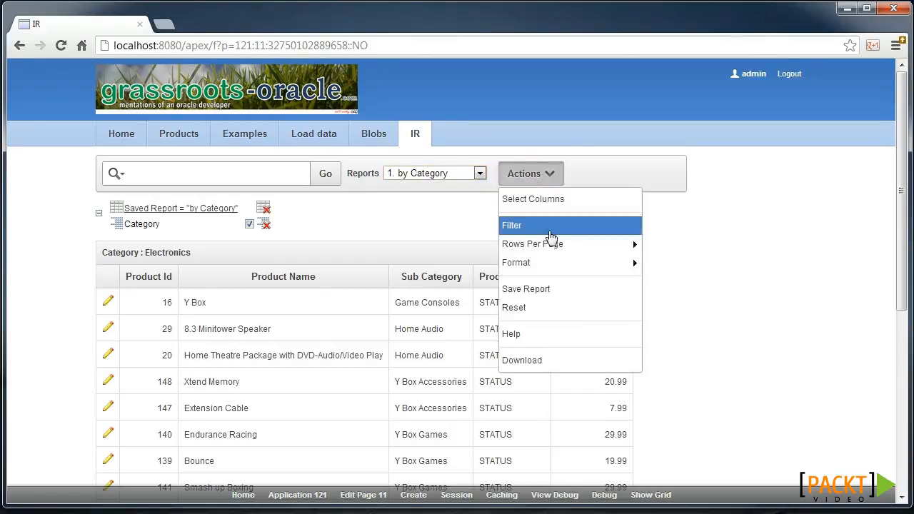
mouse_move(555, 246)
mouse_move(560, 263)
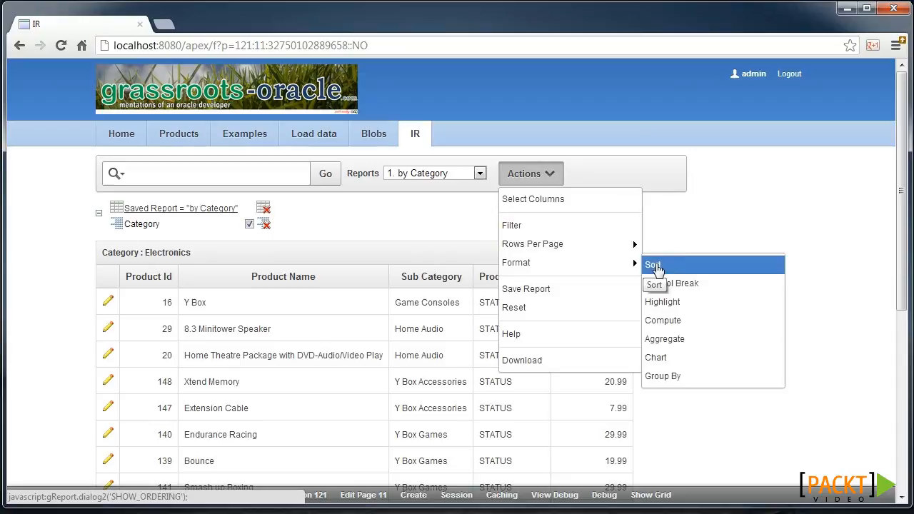
click(707, 322)
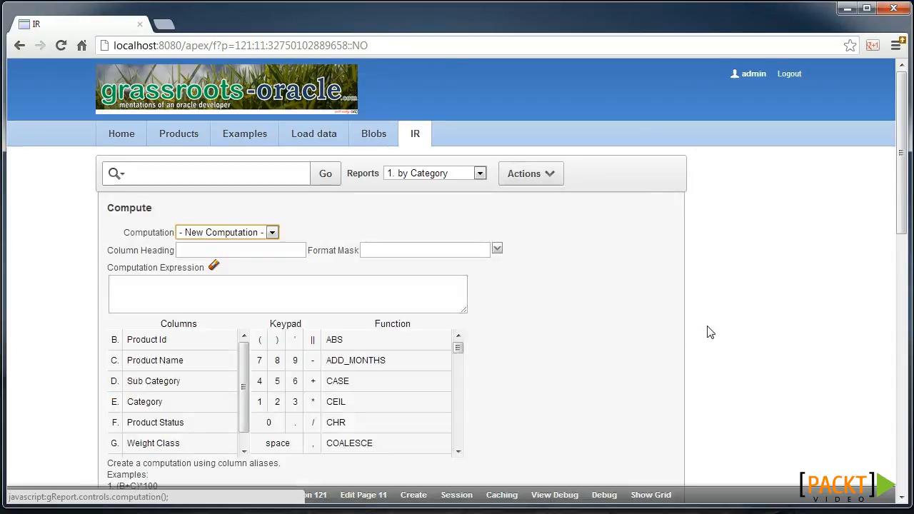
click(234, 249)
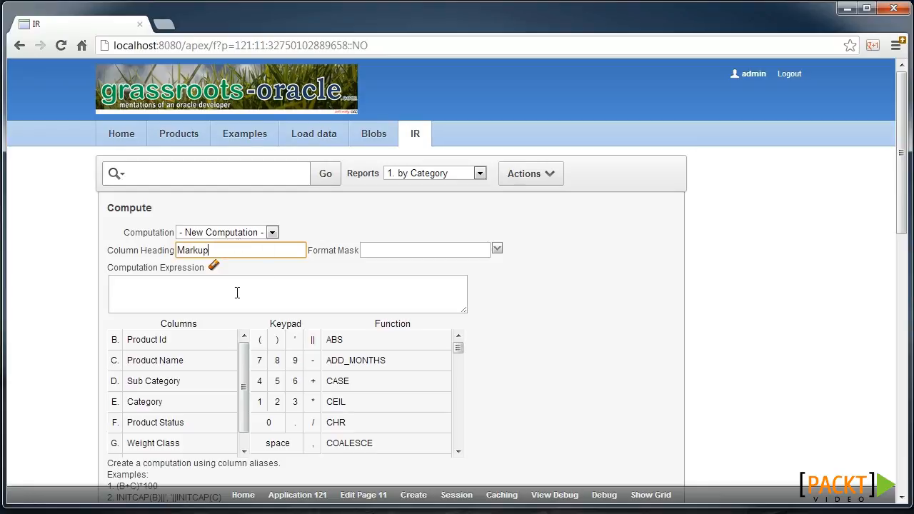
scroll(169, 407, down, 2)
click(178, 412)
click(313, 366)
click(259, 365)
click(268, 386)
scroll(359, 386, down, 1)
click(477, 439)
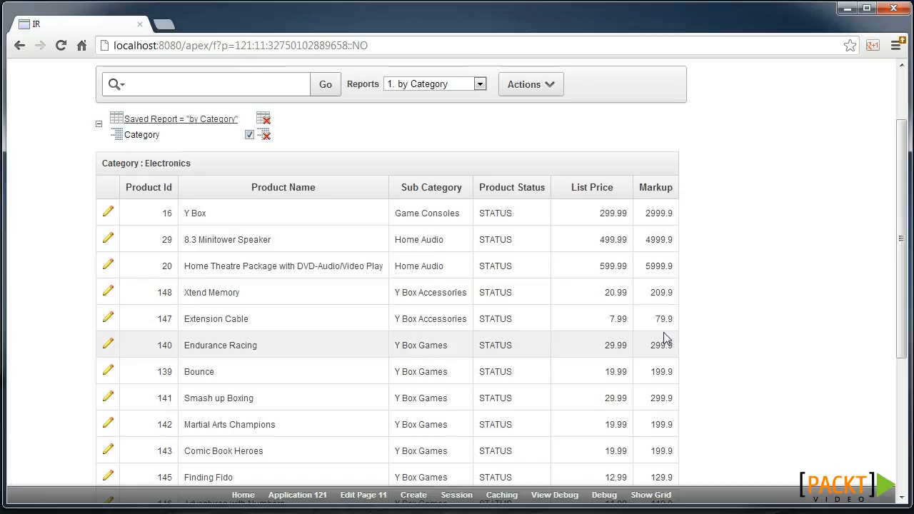
Save the report as a public named report called "Markup" and view the list of saved reports.
click(514, 93)
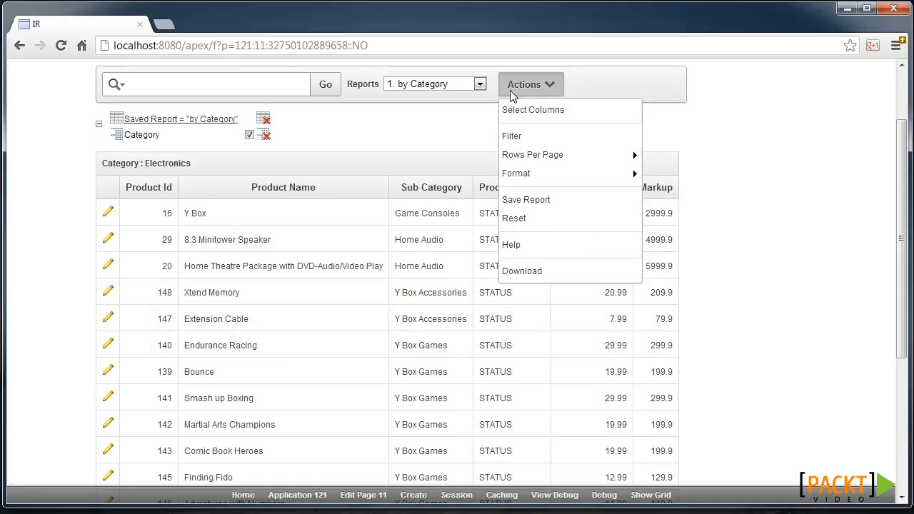
click(535, 203)
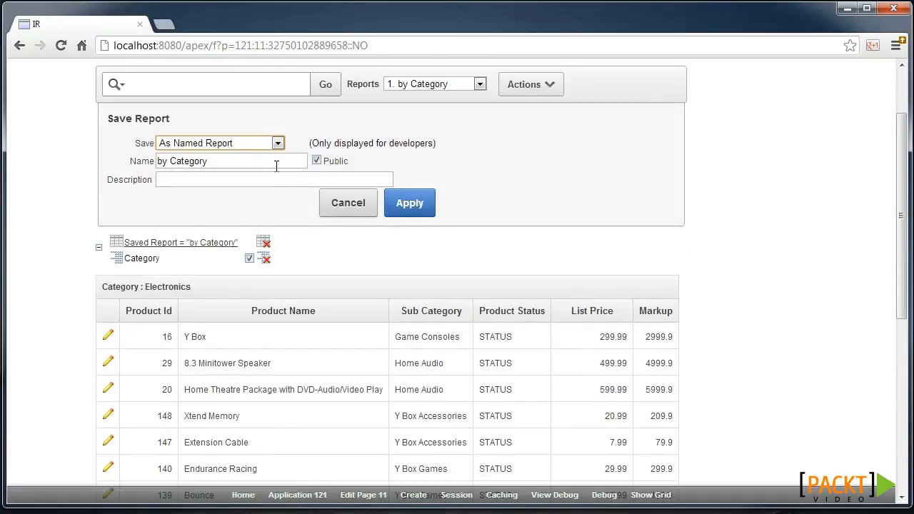
triple_click(237, 158)
text(Markup)
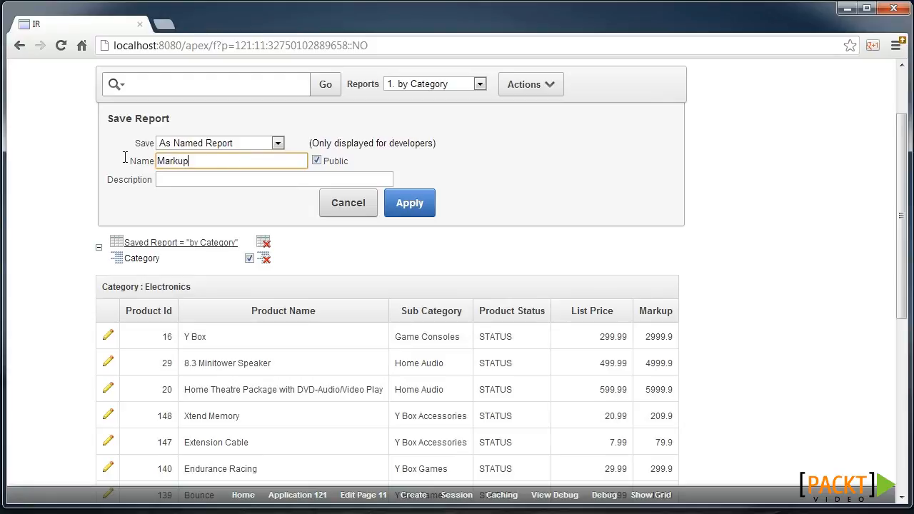
click(409, 203)
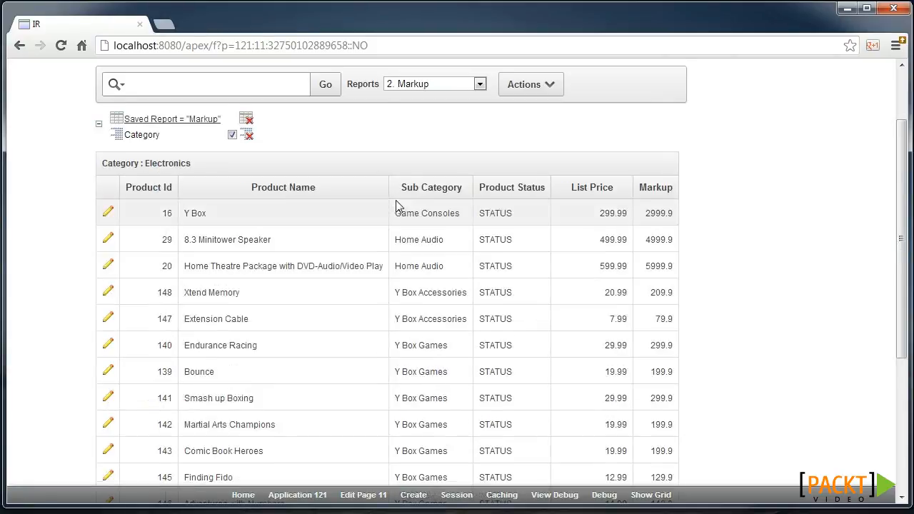
click(424, 85)
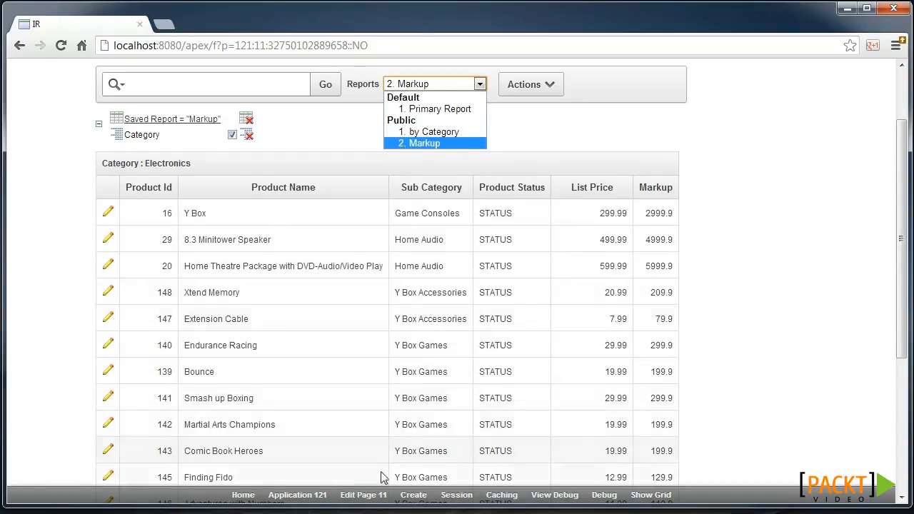
Open the saved reports of the IR region on page 11 and examine their report aliases and link examples.
click(363, 494)
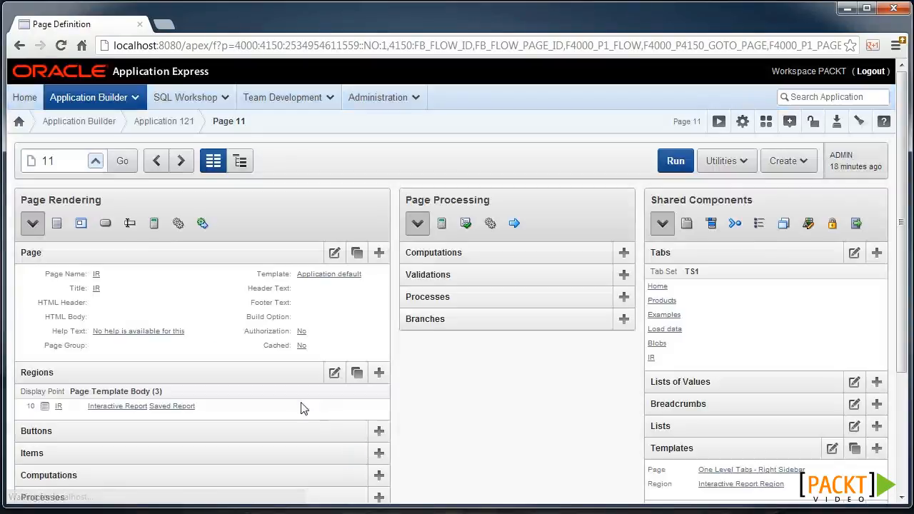
click(184, 411)
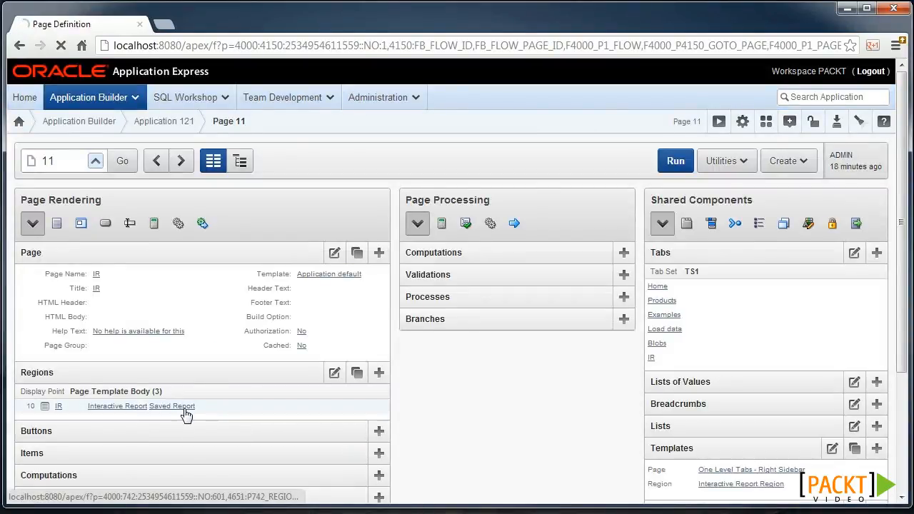
scroll(184, 416, down, 1)
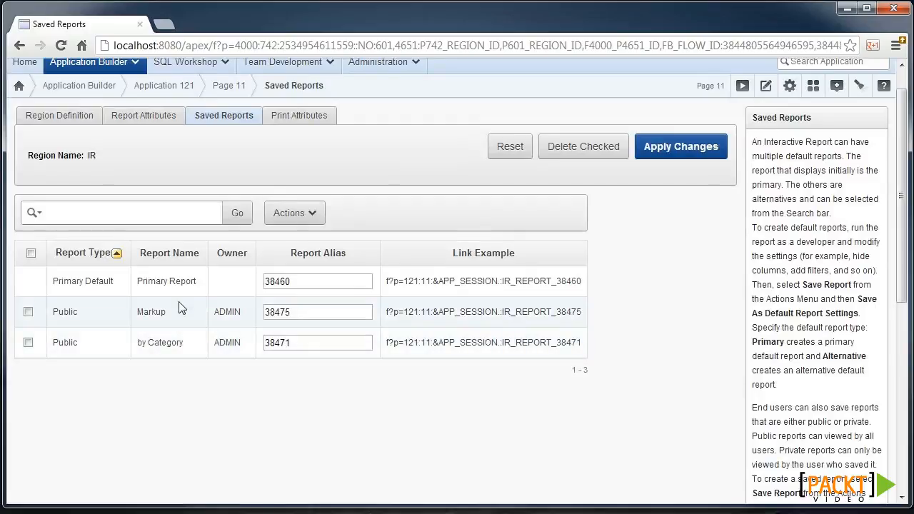
click(289, 283)
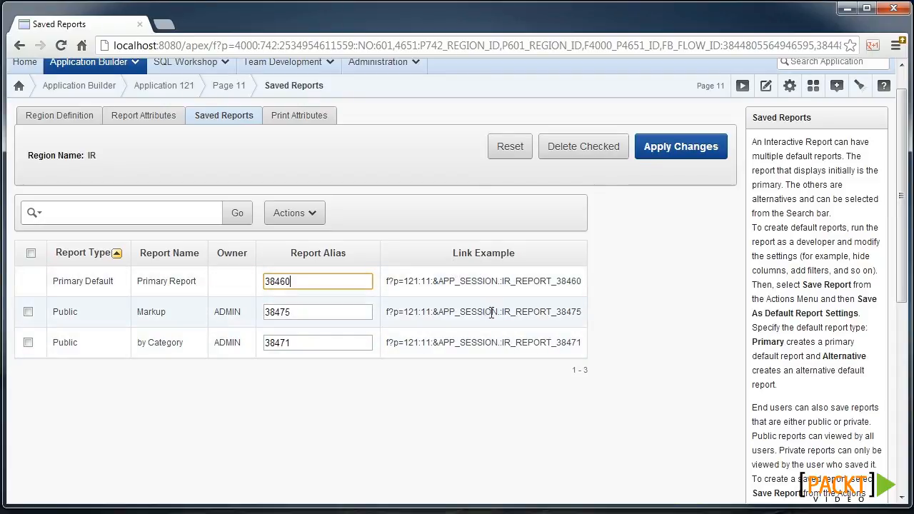
drag(502, 315, 539, 315)
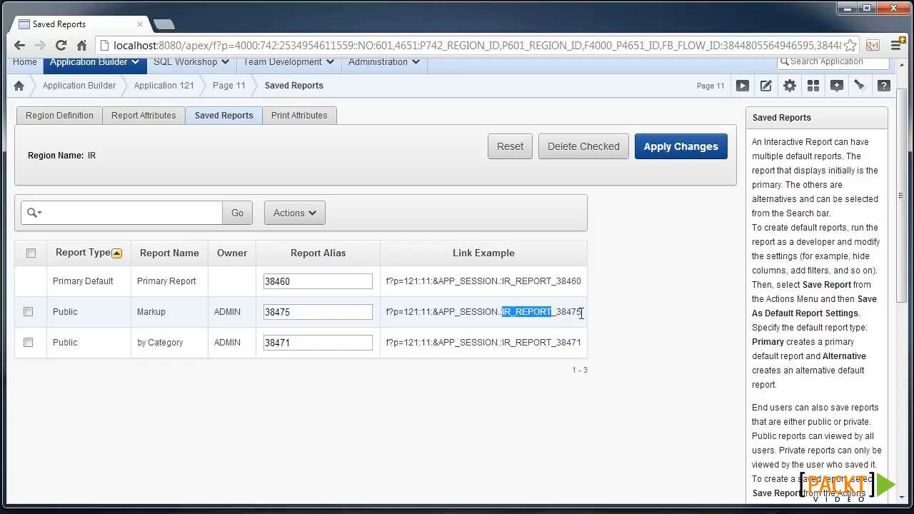
double_click(305, 312)
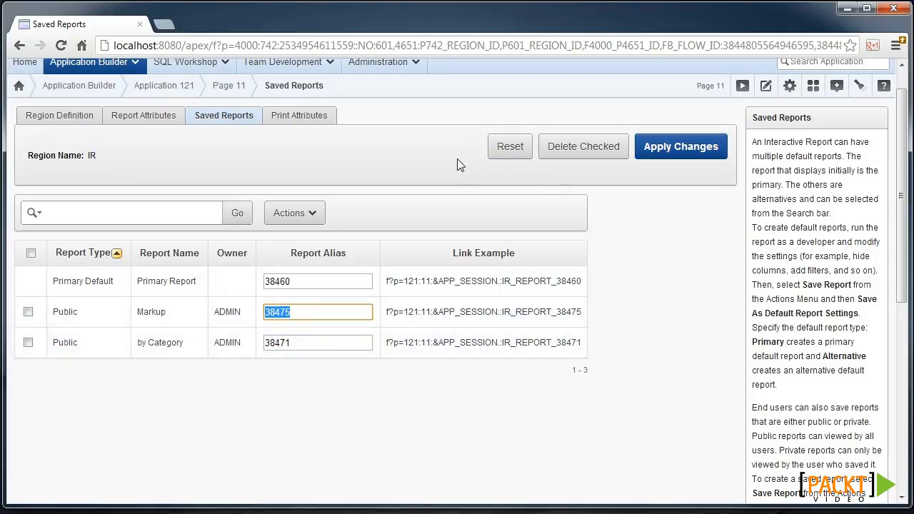
scroll(457, 159, up, 1)
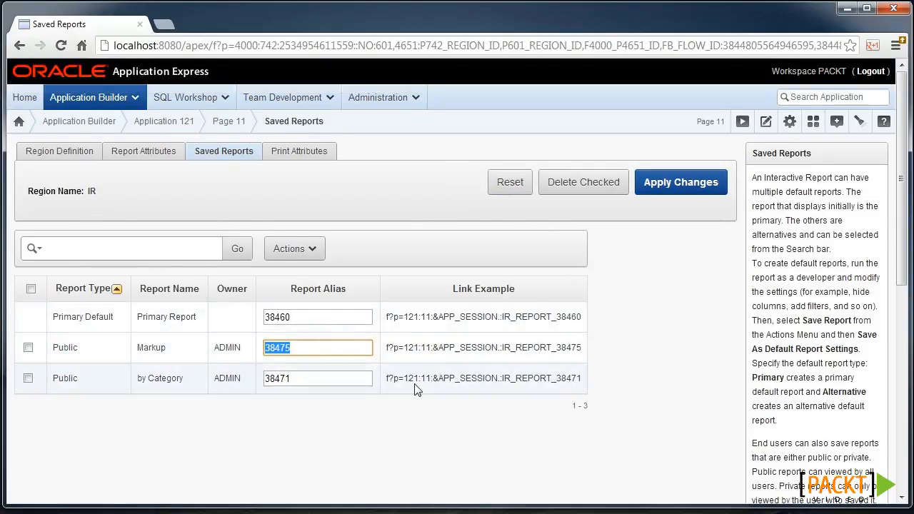
Start a new shared component list from scratch, named Menu, with the type Dynamic.
click(790, 133)
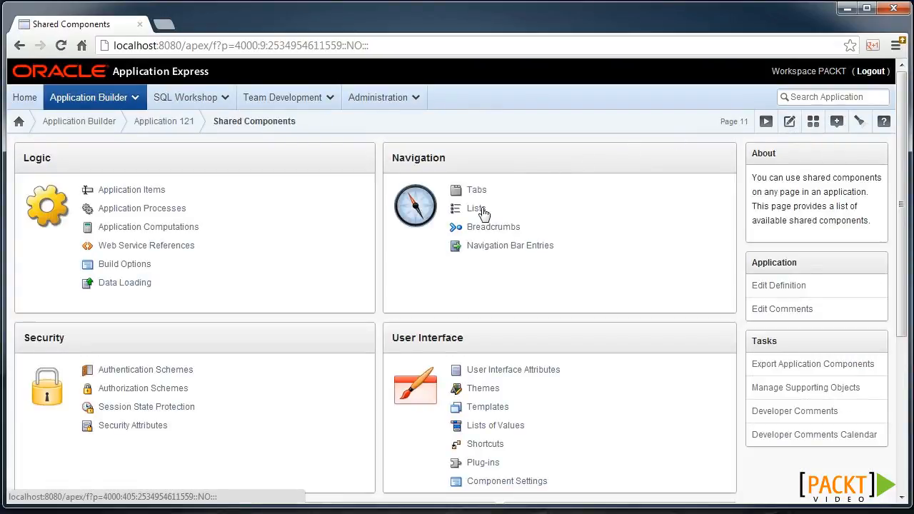
click(481, 210)
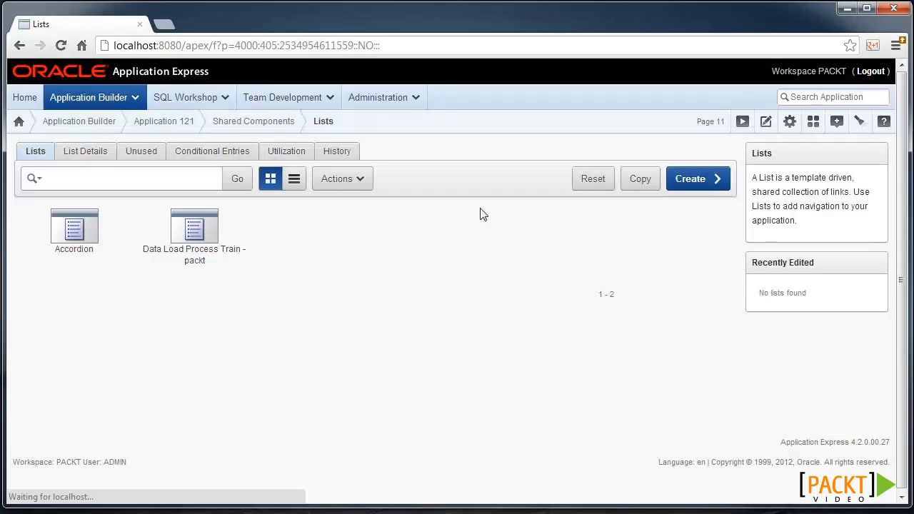
click(700, 185)
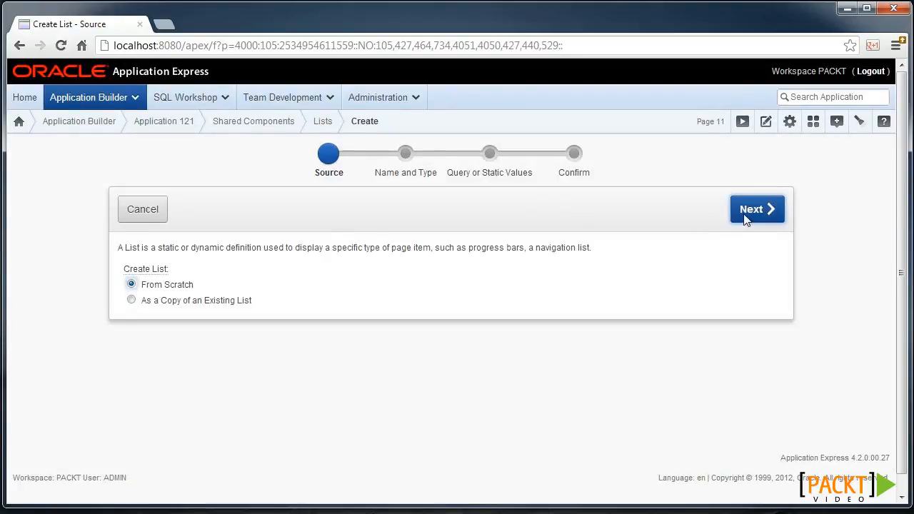
click(745, 219)
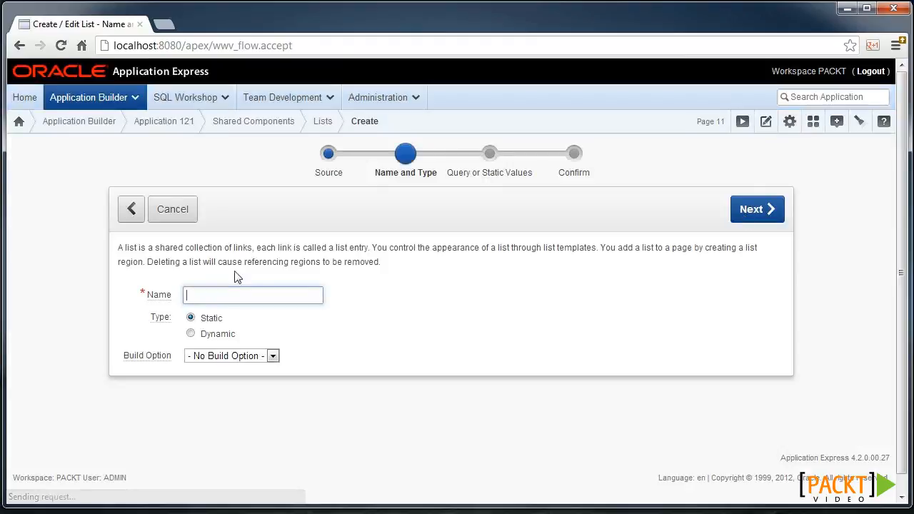
click(222, 335)
click(229, 299)
text(Menu)
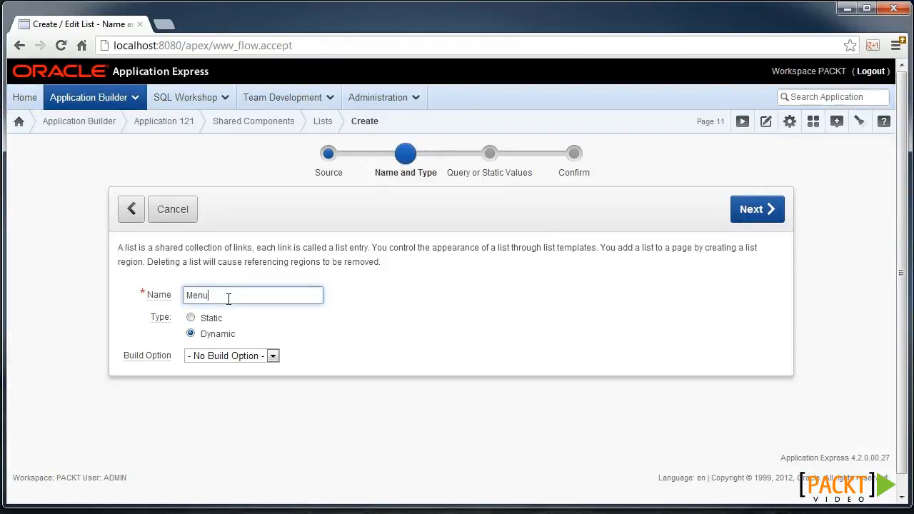
click(756, 209)
Enter the list query selecting 1, report_name, report_link_example from apex_application_page_ir_rpt where status = 'PUBLIC', application_id = :APP_ID and report_name IS NOT NULL.
click(278, 312)
text(SELECT 1, report_name, report_link_example FROM apex_application_page_ir_rpt WHERE status = 'PUBLIC' AND application_id = :APP_ID AND report_name IS NOT NULL)
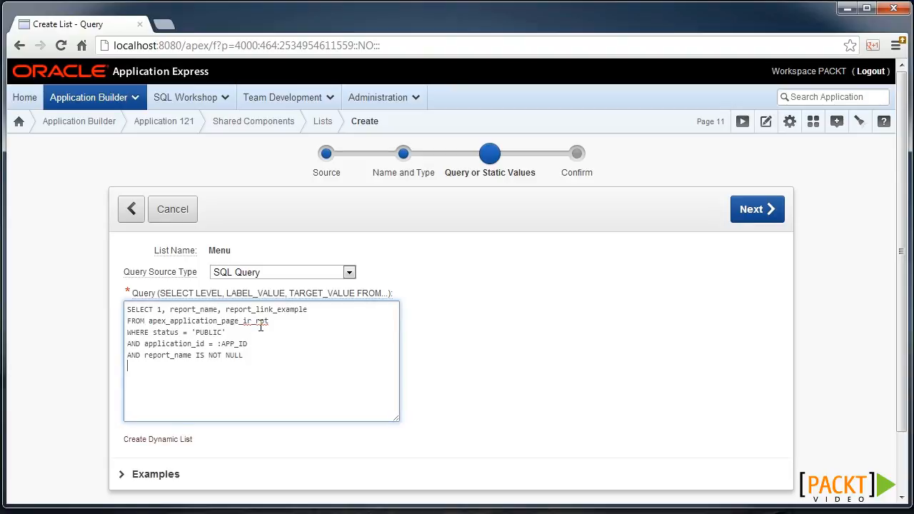
drag(232, 332, 183, 333)
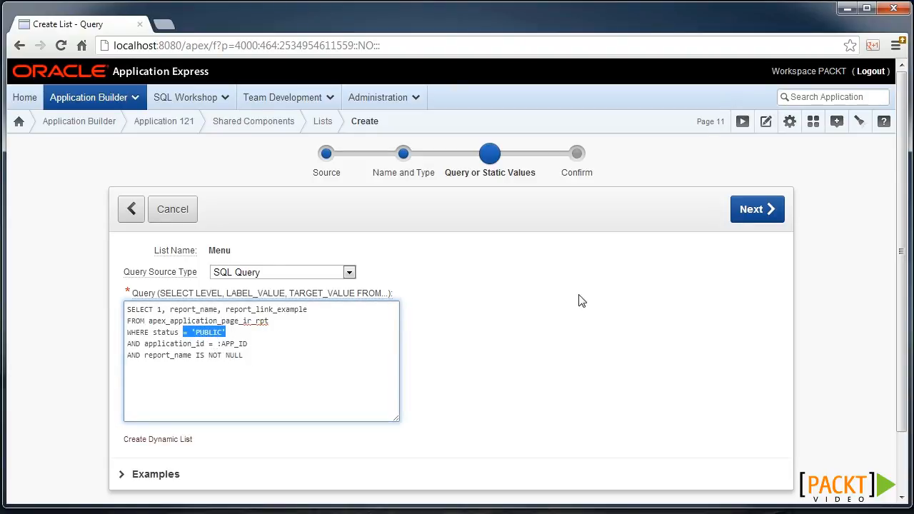
click(754, 210)
Create the Menu list with a list region on the current page, positioned in Page Template Region Position 2.
click(340, 278)
click(328, 296)
click(755, 212)
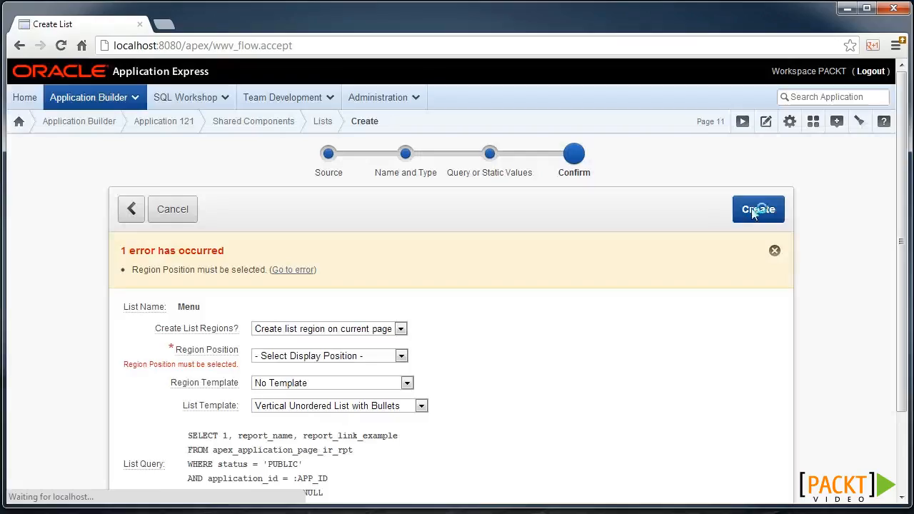
click(278, 360)
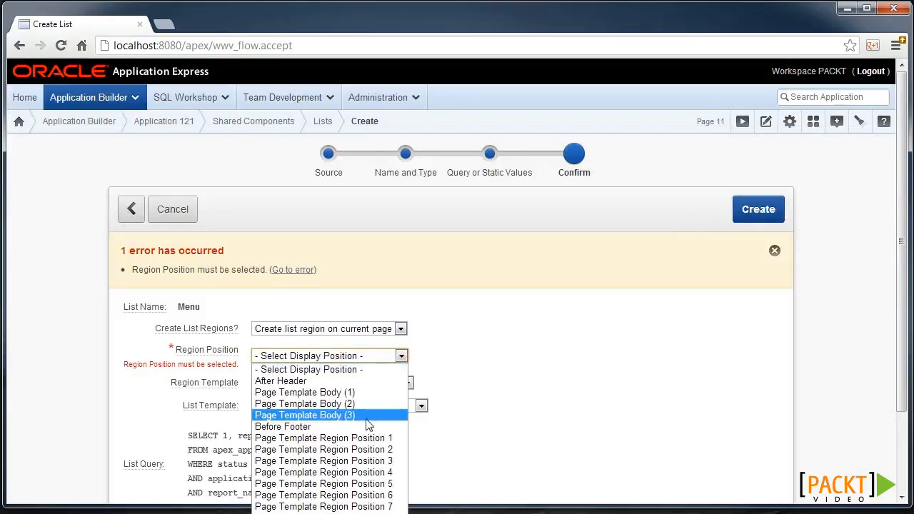
click(388, 447)
click(757, 217)
Run the page and test the by Category and Markup links in the new list.
click(742, 123)
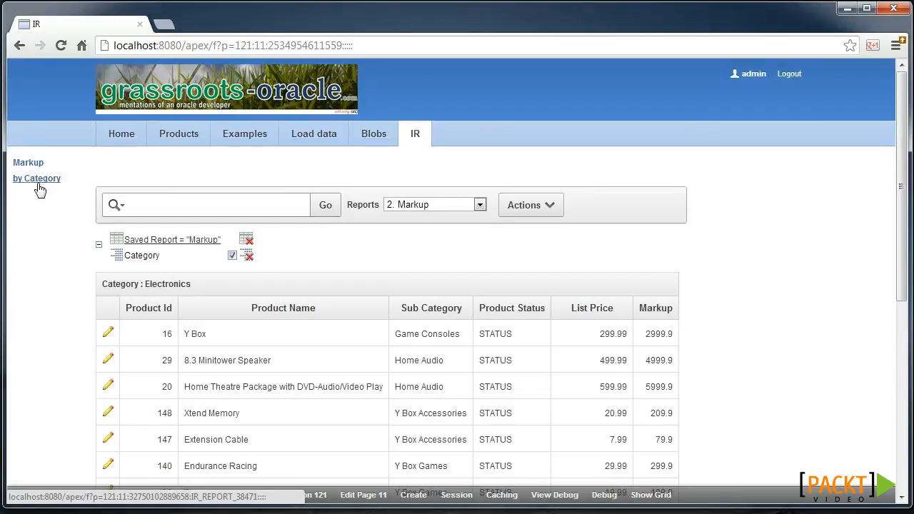
click(39, 183)
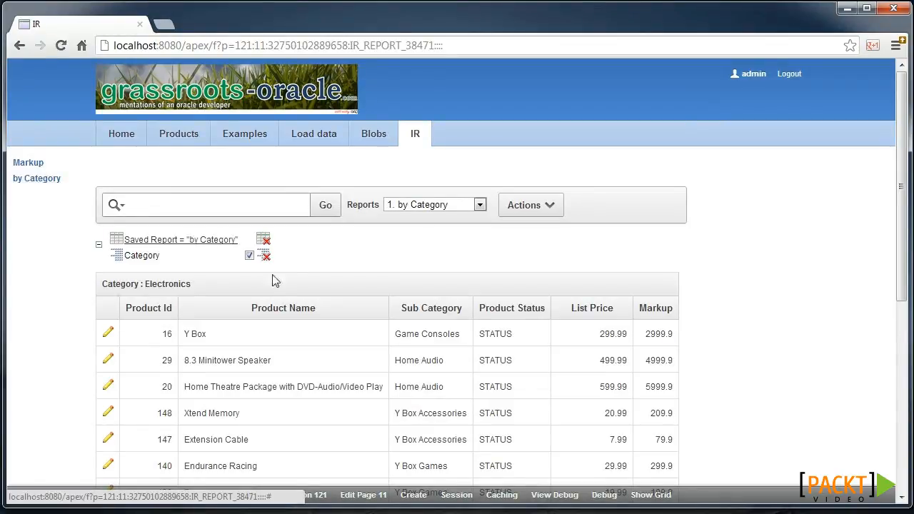
click(29, 164)
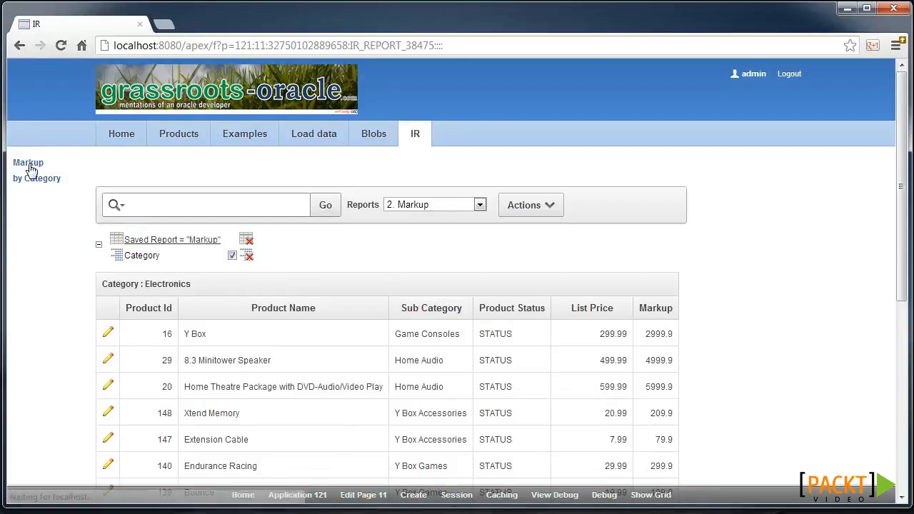